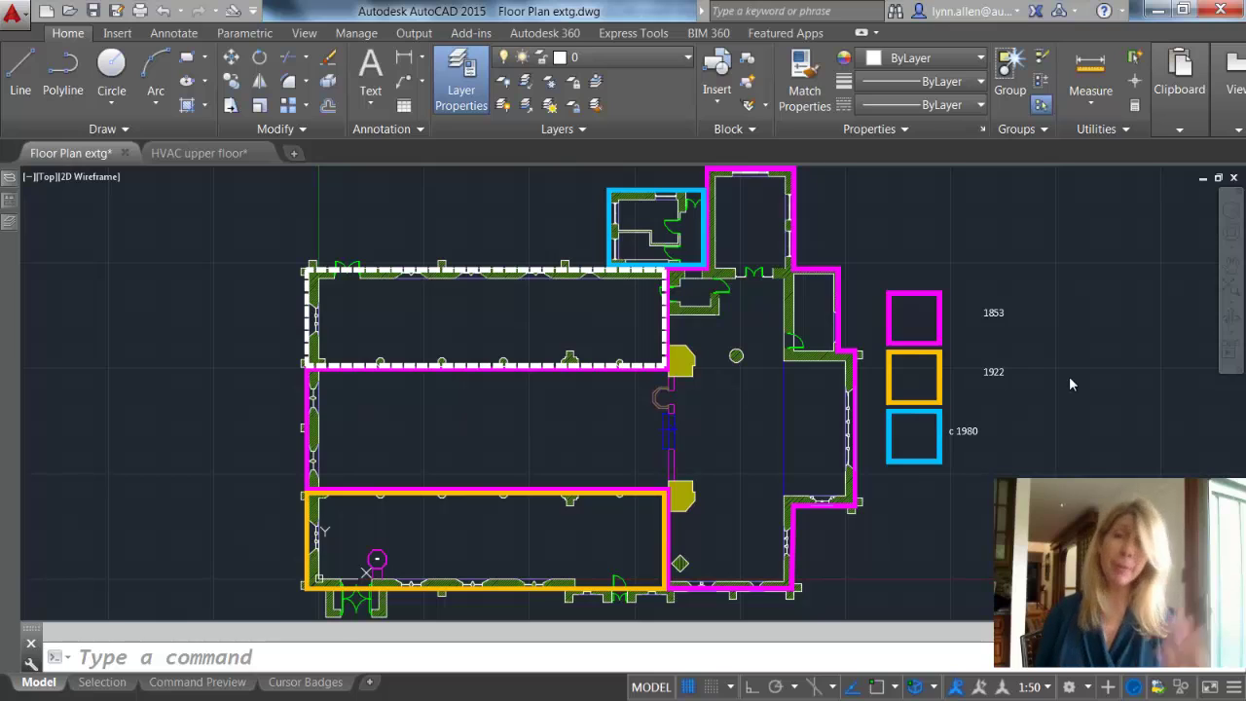
- Check the COLORTHEME value without changing it, then open Options with OP
{"action": "left_click", "coordinate": [603, 652]}
{"action": "type", "text": "th"}
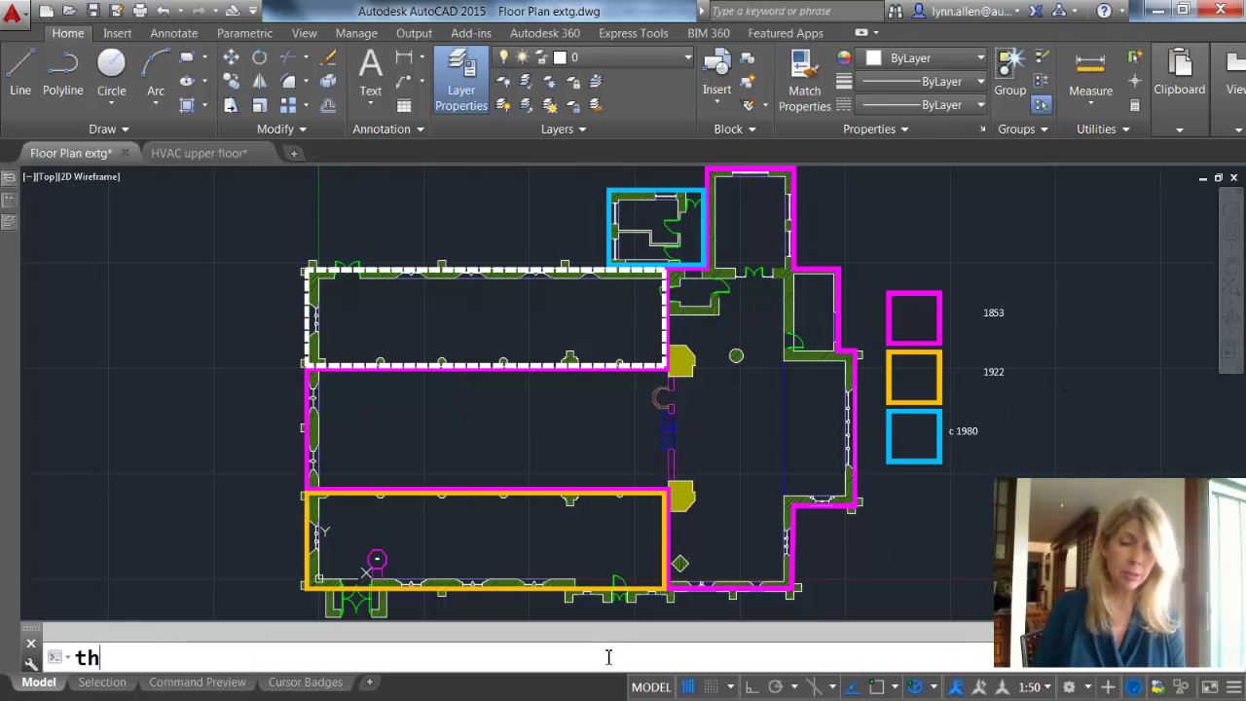
{"action": "type", "text": "eme"}
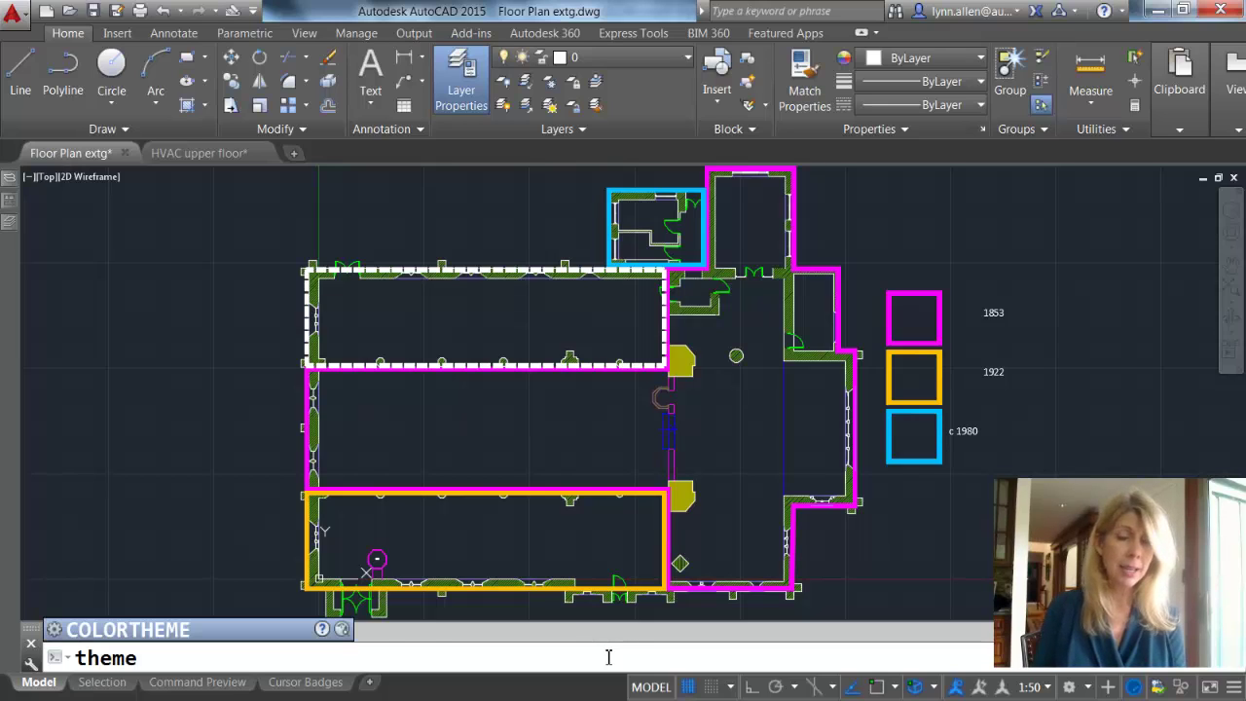
{"action": "key", "text": "Return"}
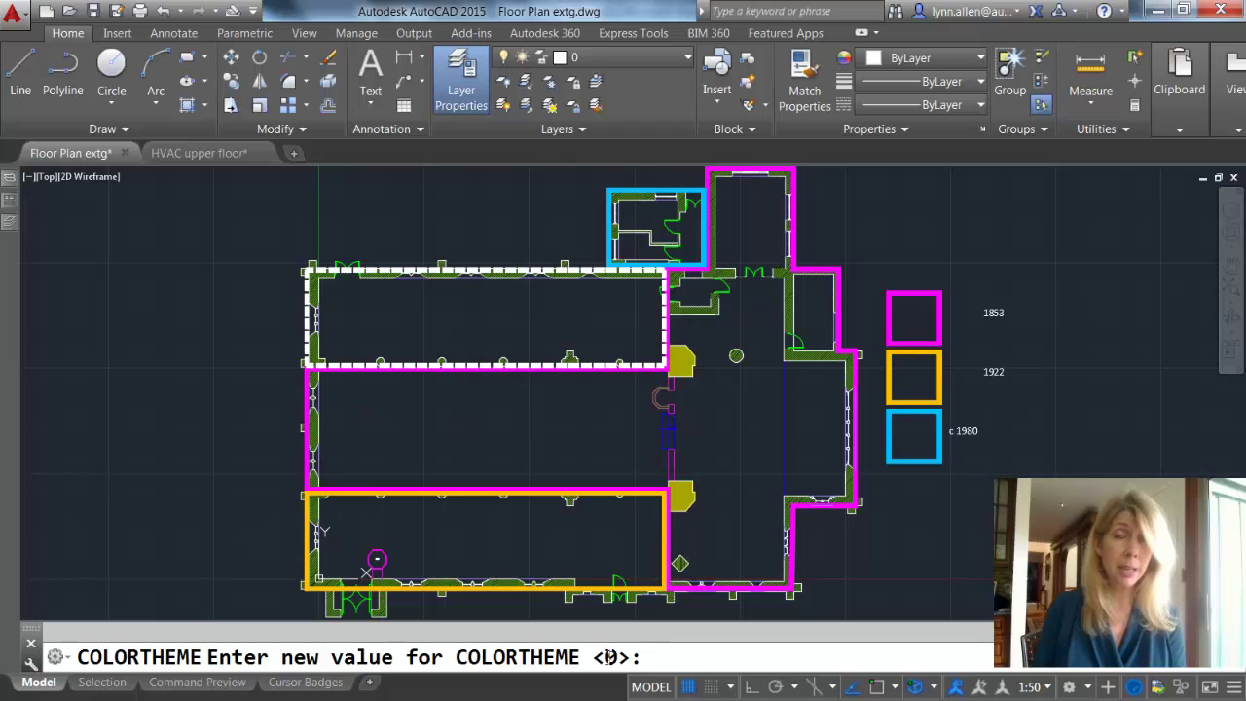
{"action": "key", "text": "Return"}
{"action": "type", "text": "op"}
{"action": "key", "text": "Return"}
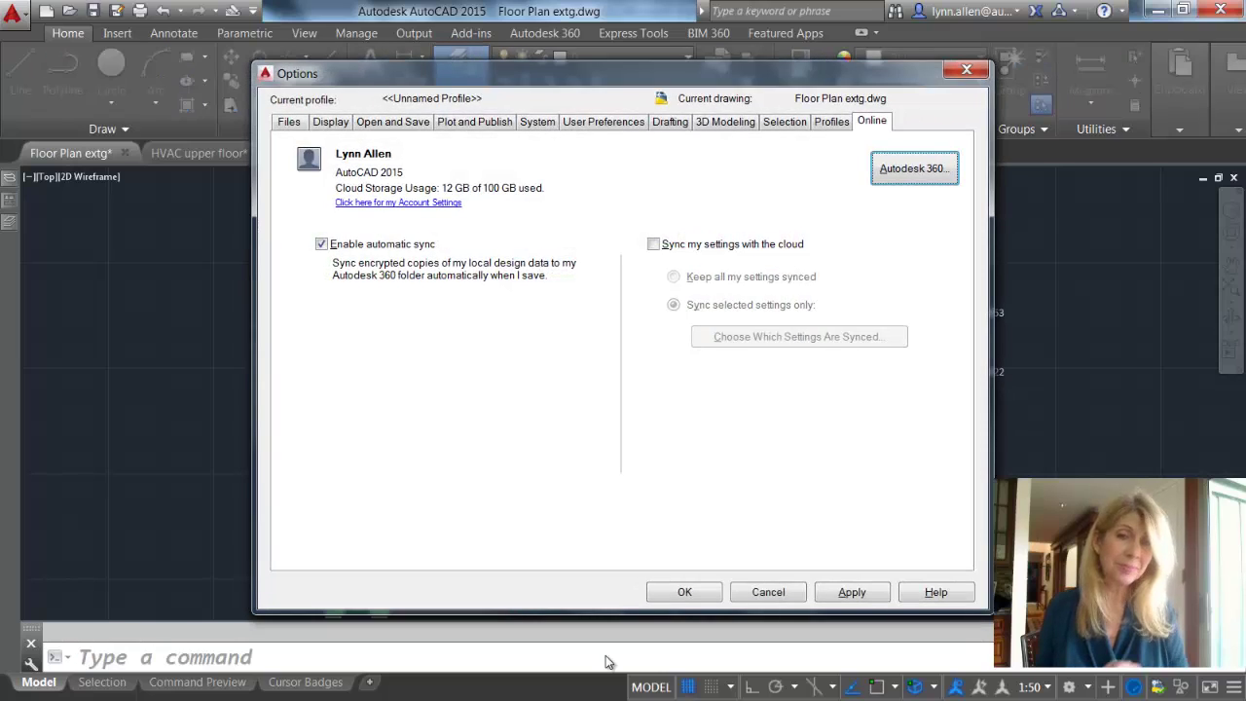
- On the Display page, set Color scheme to Light and confirm with OK
{"action": "left_click", "coordinate": [333, 123]}
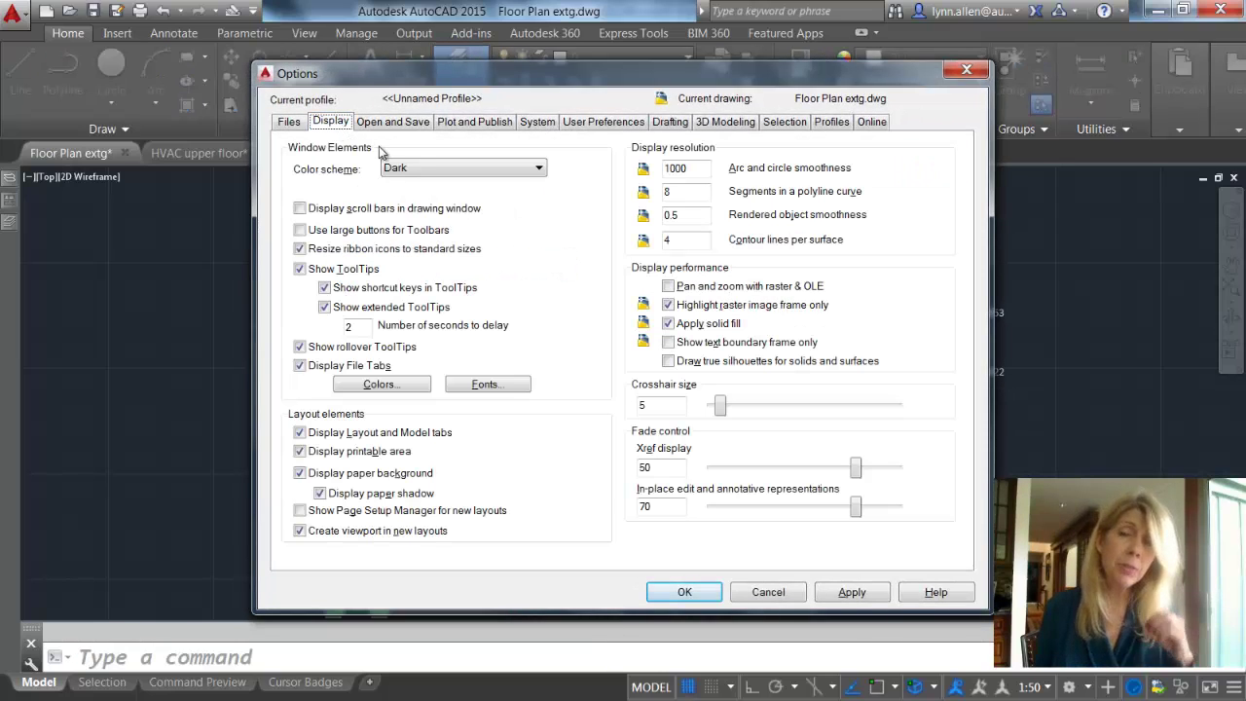
{"action": "left_click", "coordinate": [538, 170]}
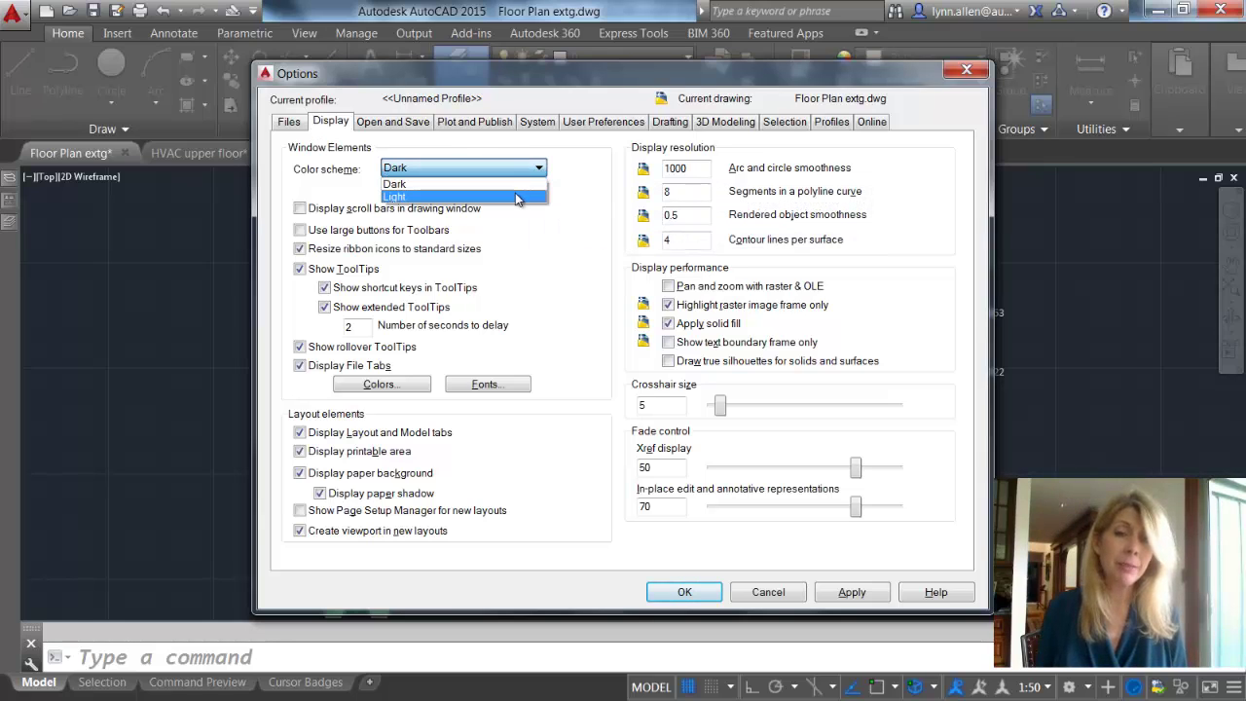
{"action": "left_click", "coordinate": [517, 197]}
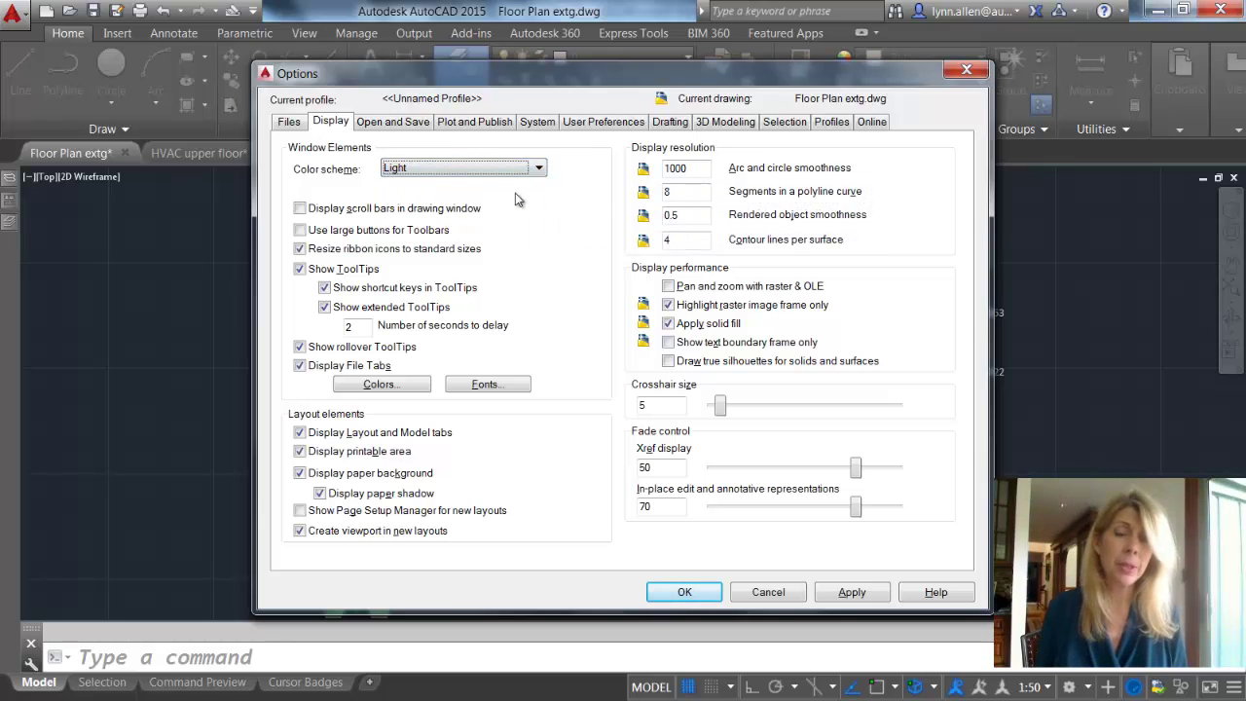
{"action": "left_click", "coordinate": [697, 594]}
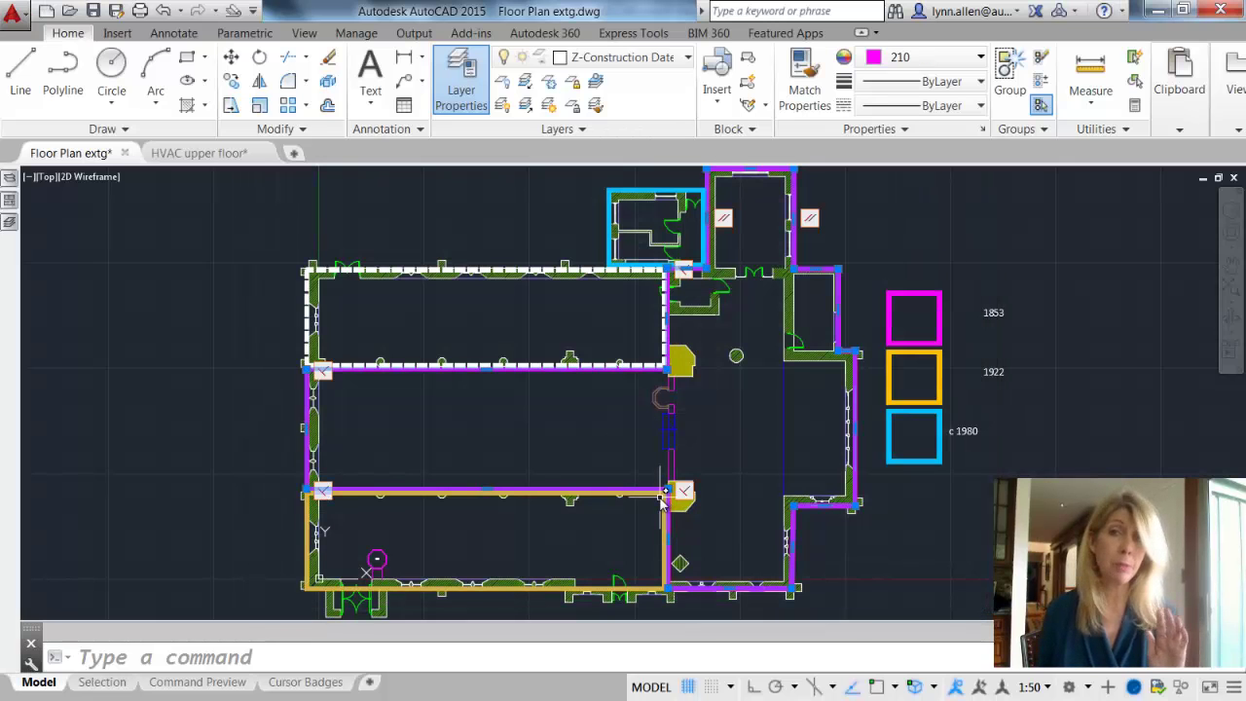
- Reopen Options from the command-line shortcut menu and choose the Dark colour scheme
{"action": "right_click", "coordinate": [496, 668]}
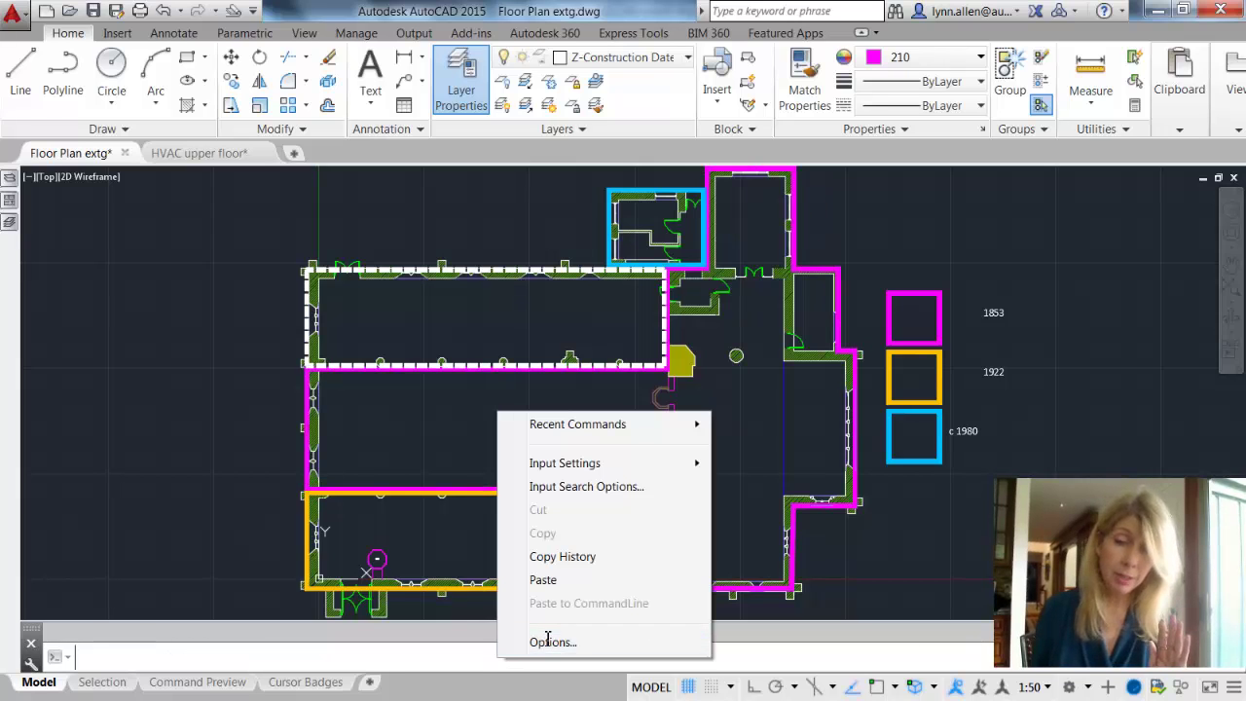
{"action": "left_click", "coordinate": [548, 641]}
{"action": "left_click", "coordinate": [532, 171]}
{"action": "left_click", "coordinate": [516, 184]}
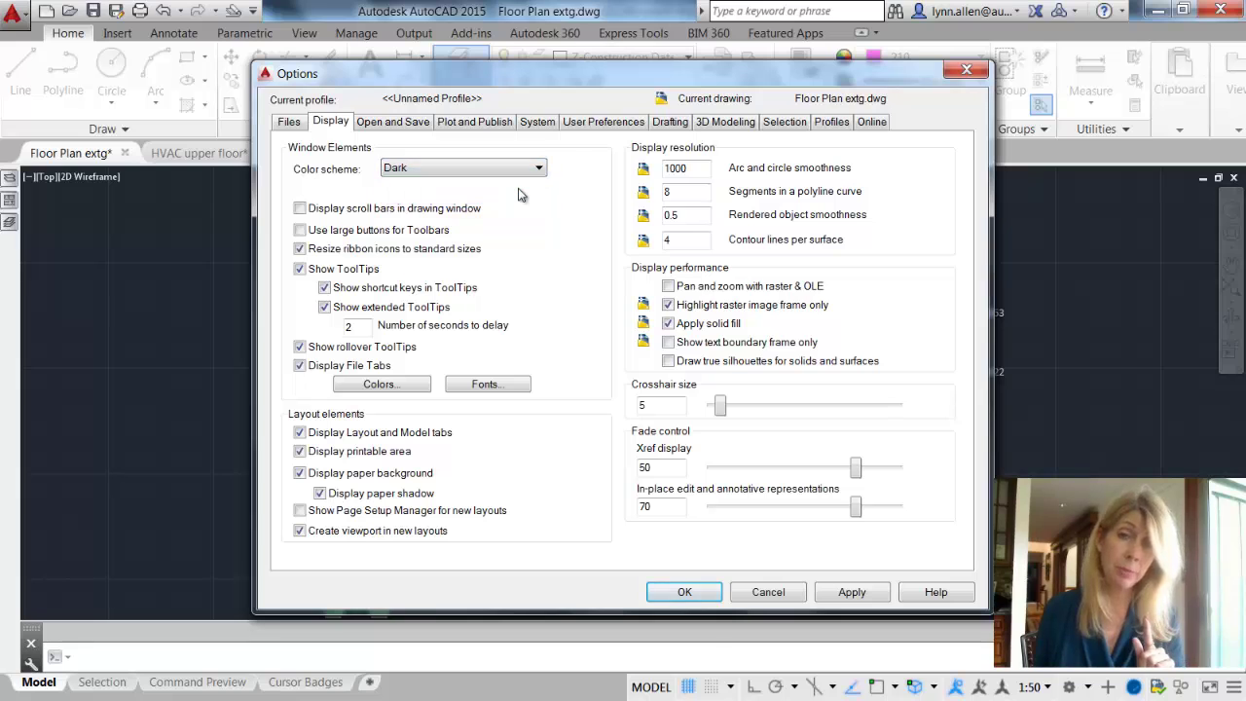
{"action": "left_click", "coordinate": [712, 593]}
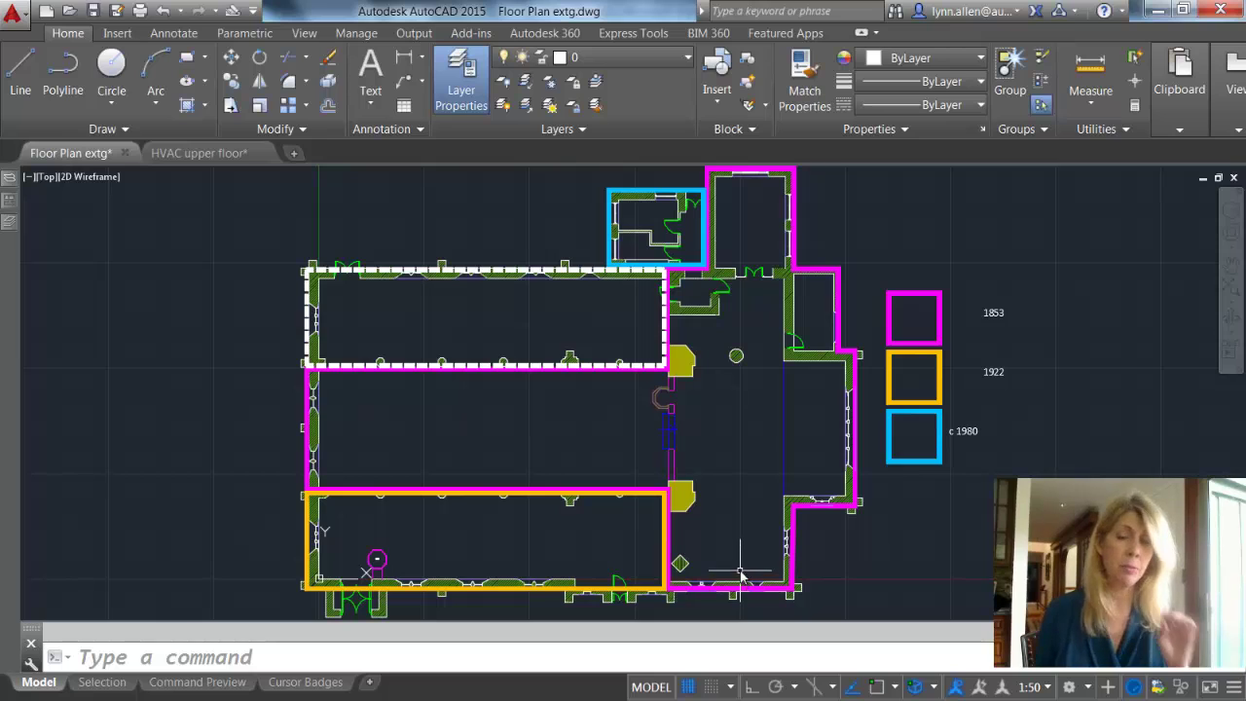
- Switch to the HVAC upper floor drawing tab
{"action": "left_click", "coordinate": [222, 155]}
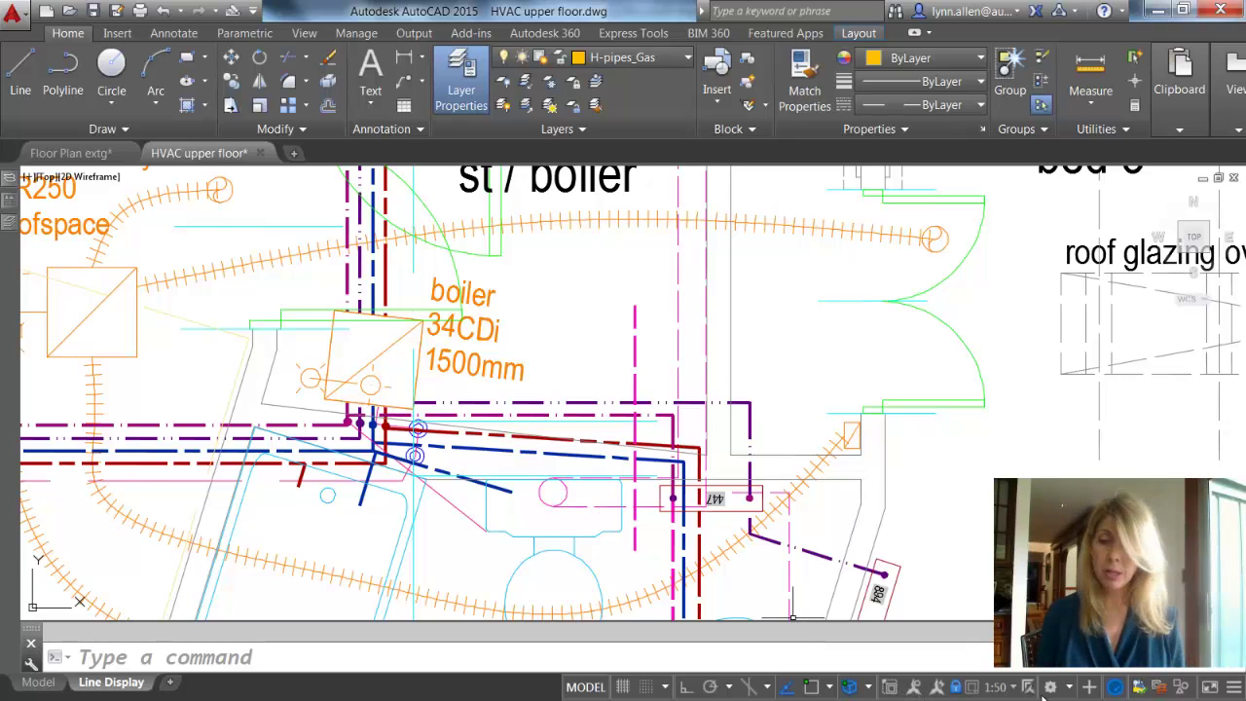
- Turn off smooth line display in Graphics Performance and zoom in to inspect the pipes
{"action": "left_click", "coordinate": [1137, 686]}
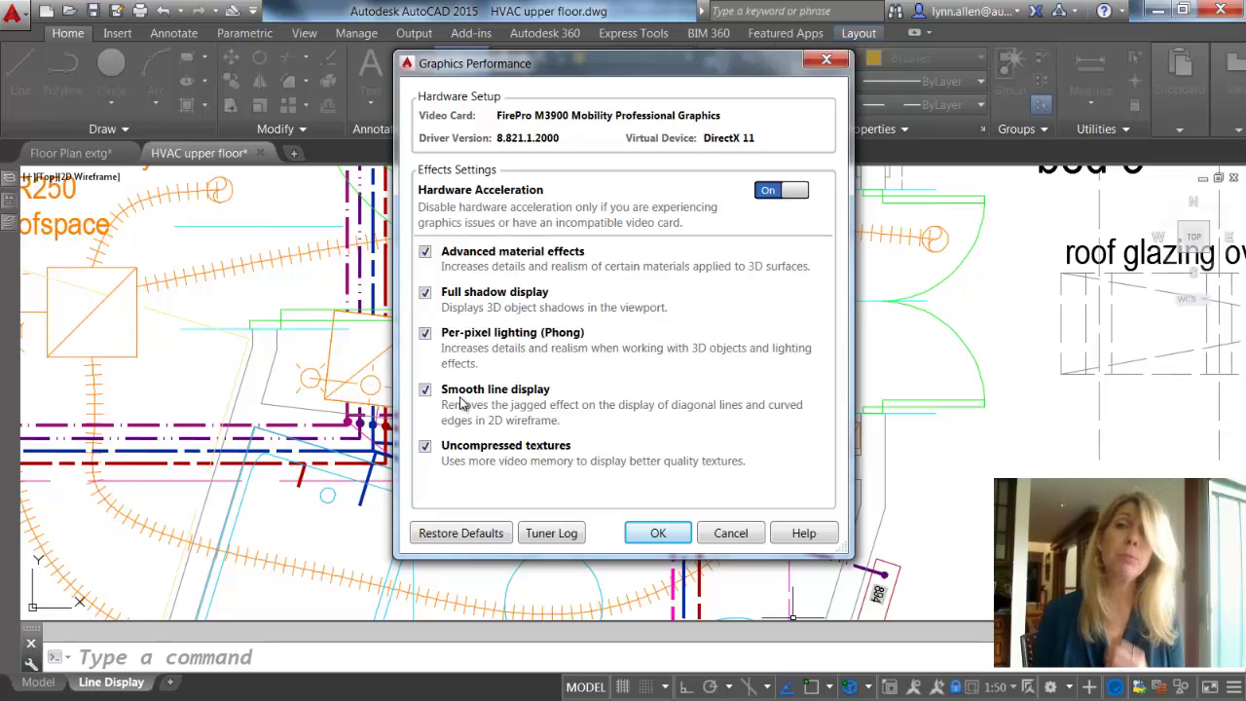
{"action": "left_click", "coordinate": [425, 390]}
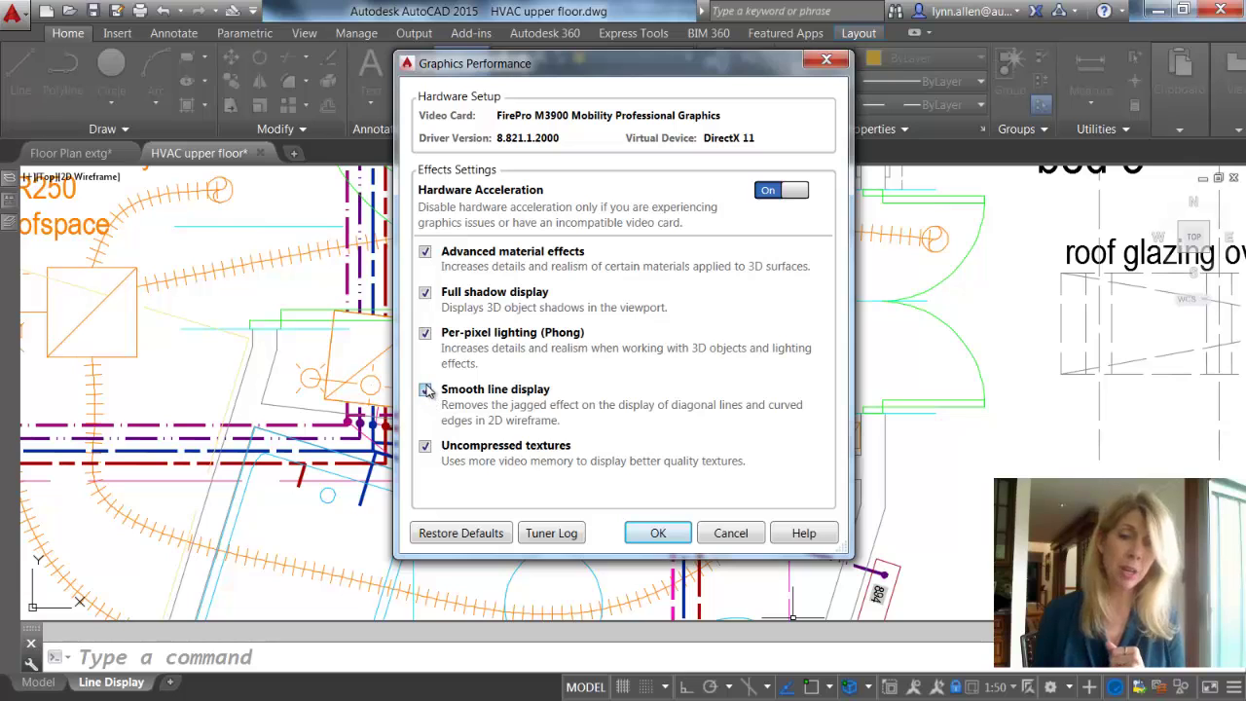
{"action": "left_click", "coordinate": [653, 532]}
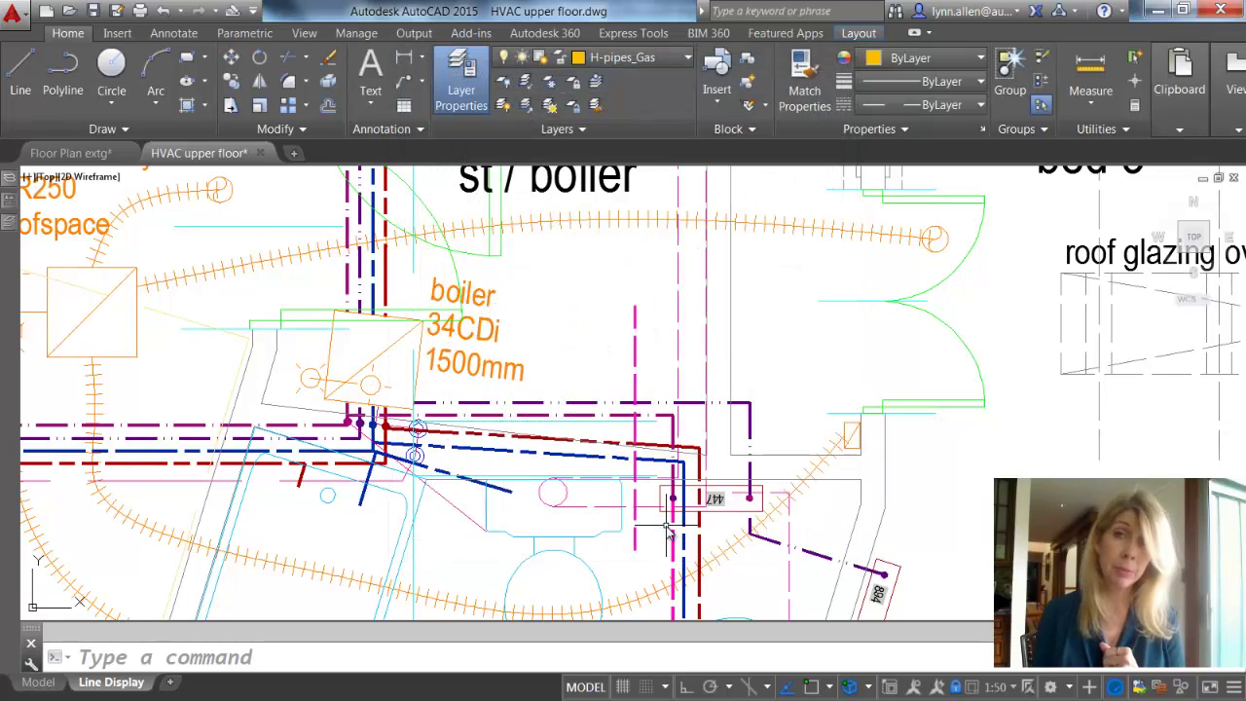
{"action": "scroll", "coordinate": [533, 462], "scroll_direction": "up", "scroll_amount": 5}
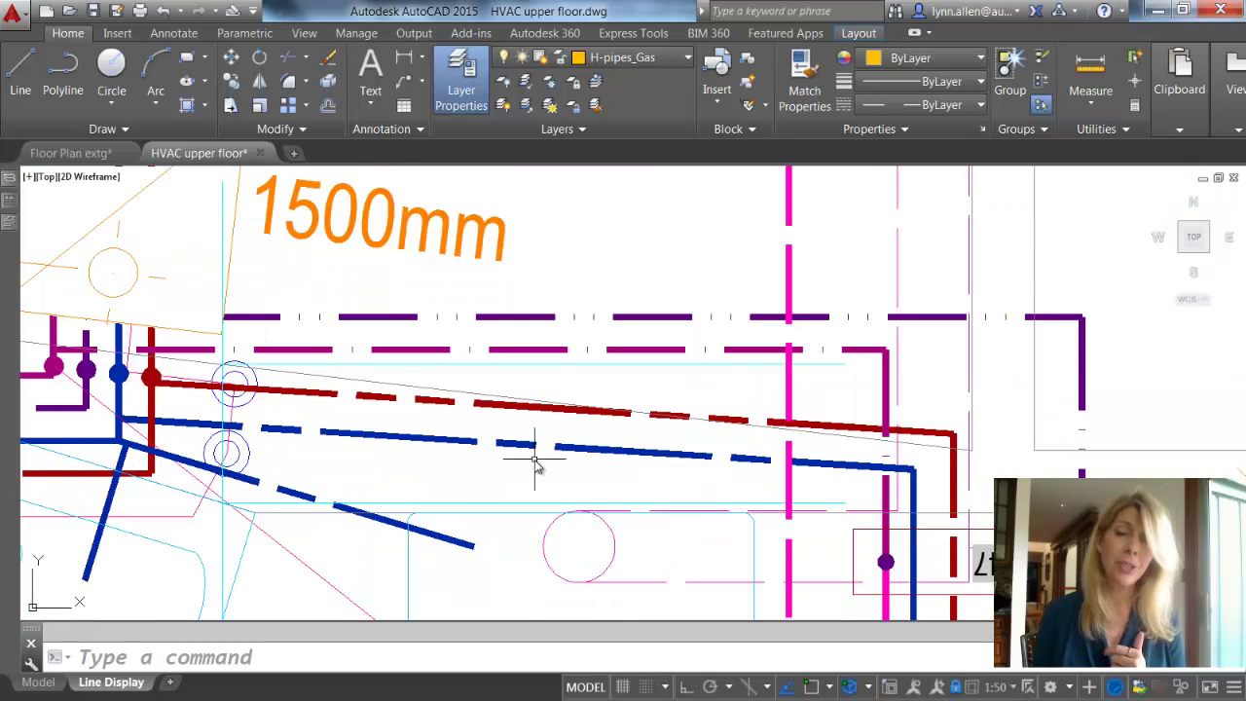
{"action": "scroll", "coordinate": [533, 462], "scroll_direction": "down", "scroll_amount": 3}
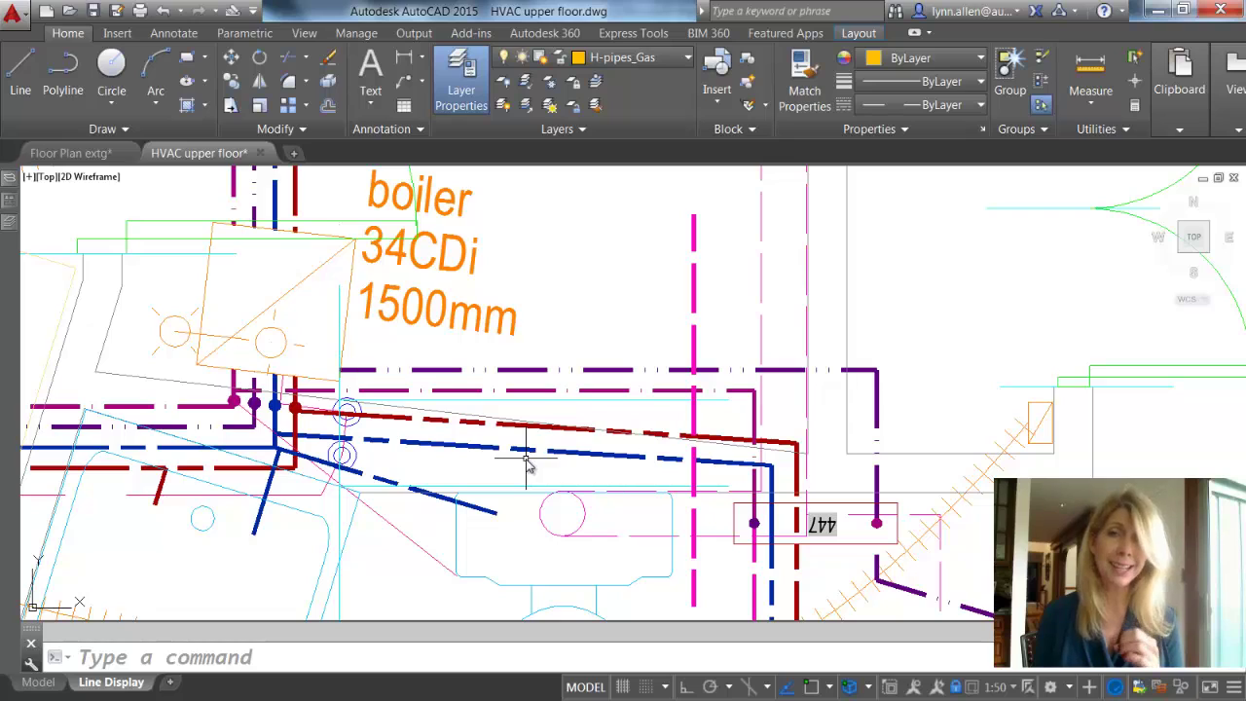
- Re-enable smooth line display in Graphics Performance
{"action": "left_click", "coordinate": [1114, 687]}
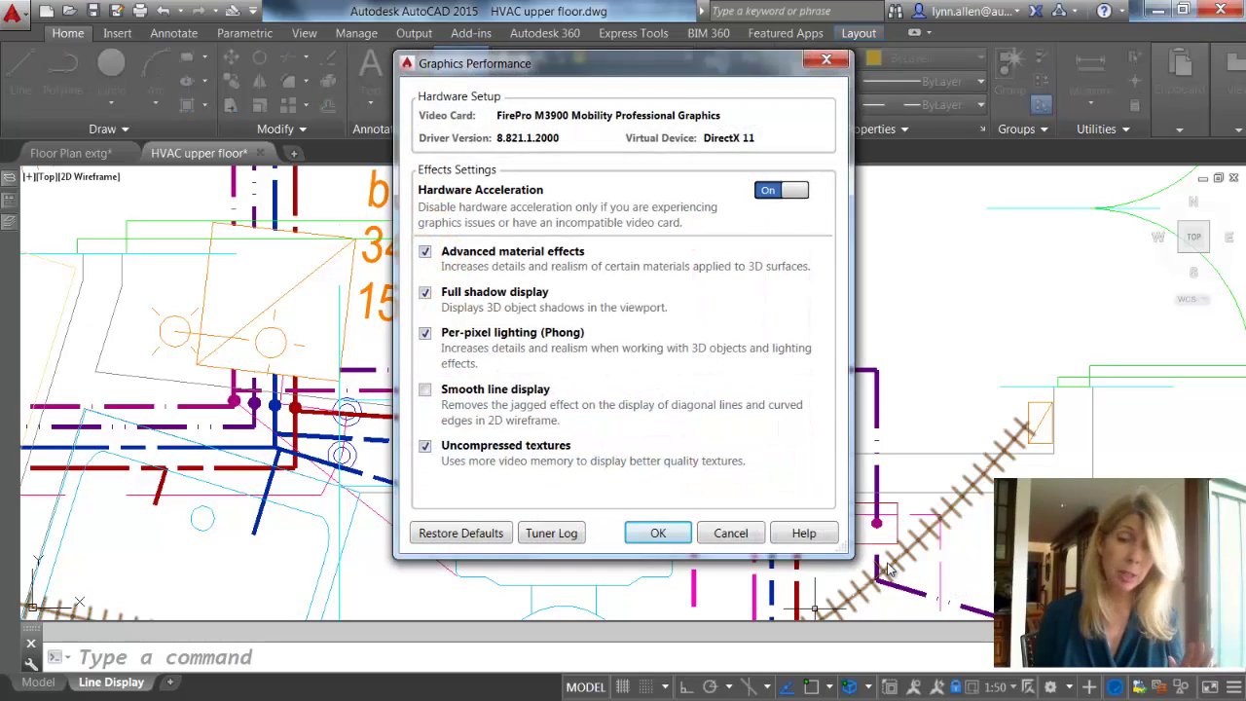
{"action": "left_click", "coordinate": [425, 389]}
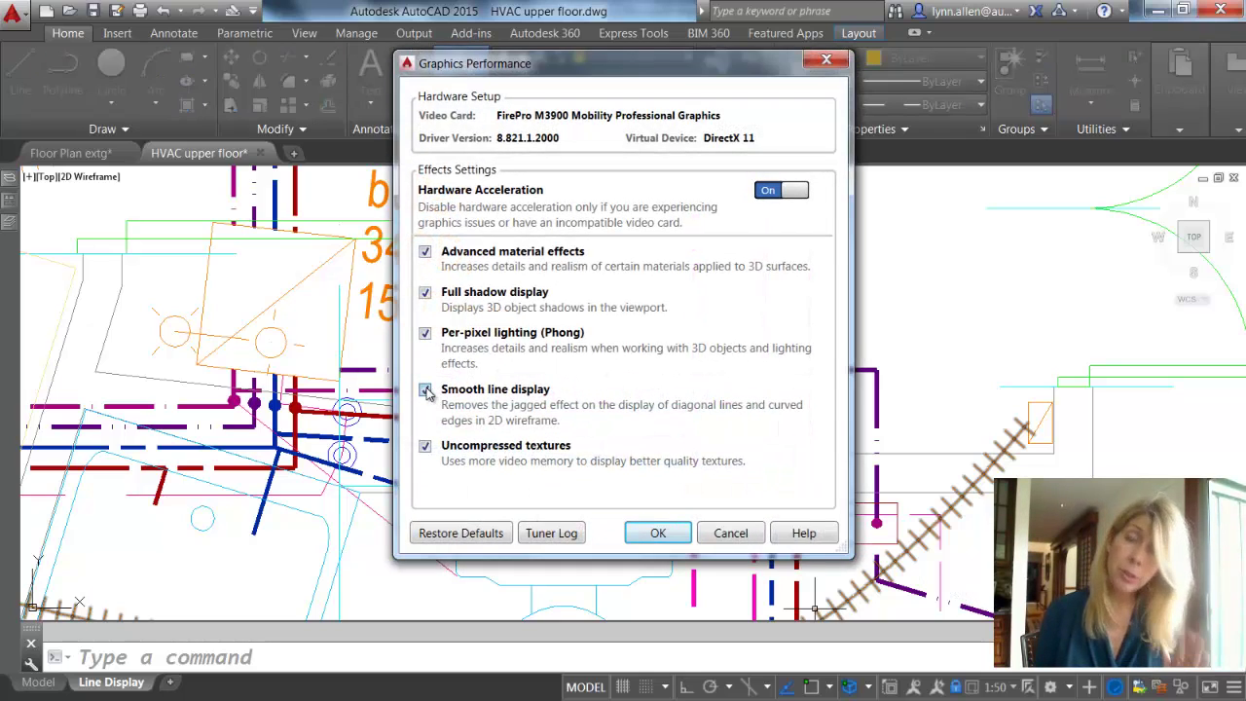
{"action": "left_click", "coordinate": [658, 532]}
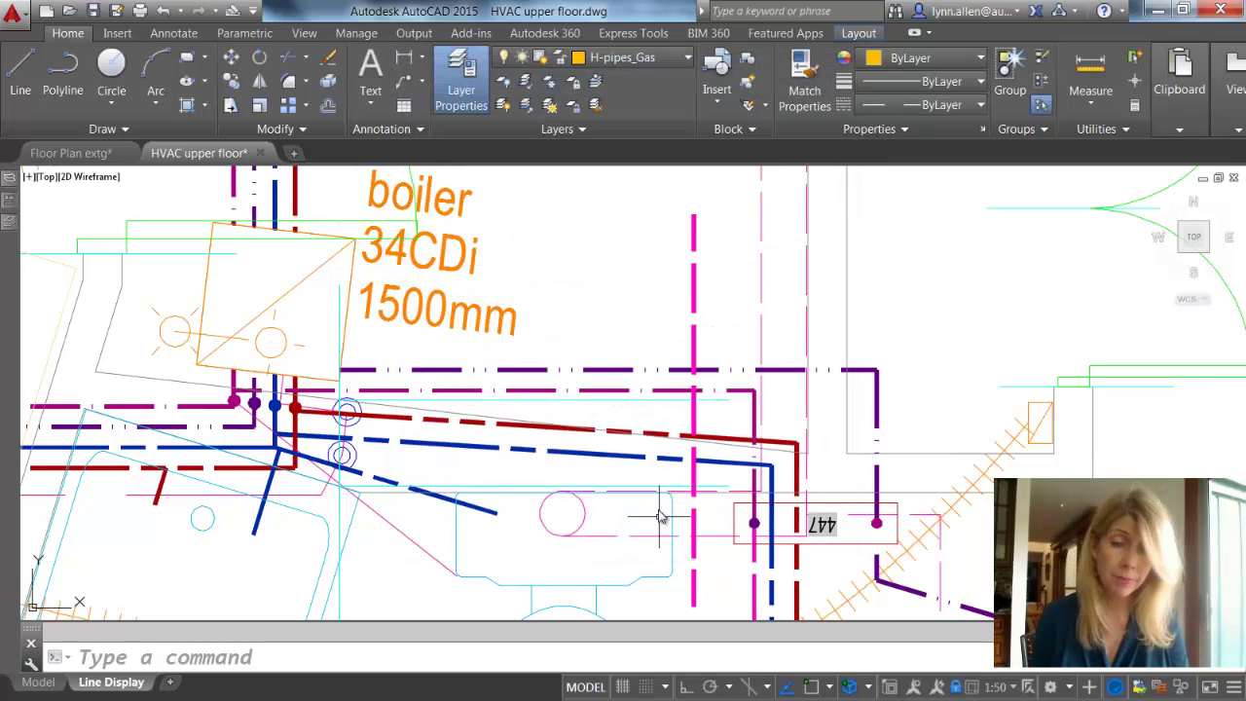
- Stretch the end vertex of the orange TRACKS polyline near bed 3 down to a lower point
{"action": "scroll", "coordinate": [530, 365], "scroll_direction": "down", "scroll_amount": 3}
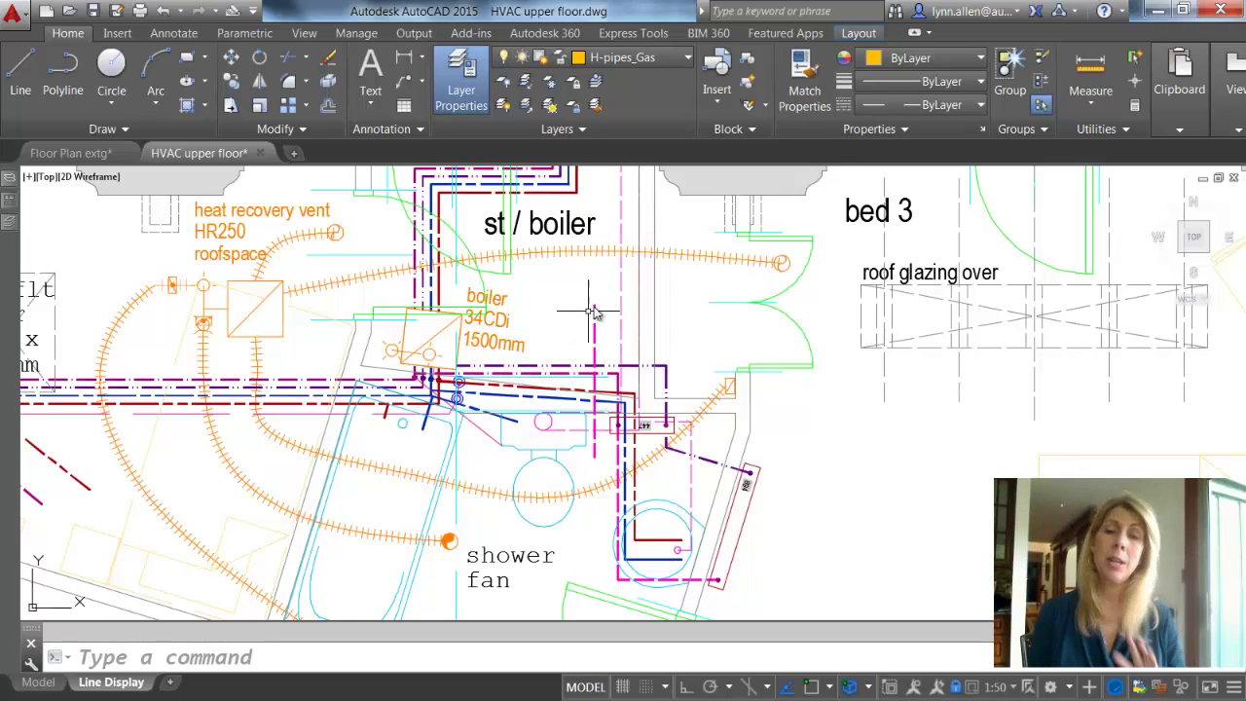
{"action": "left_click", "coordinate": [774, 261]}
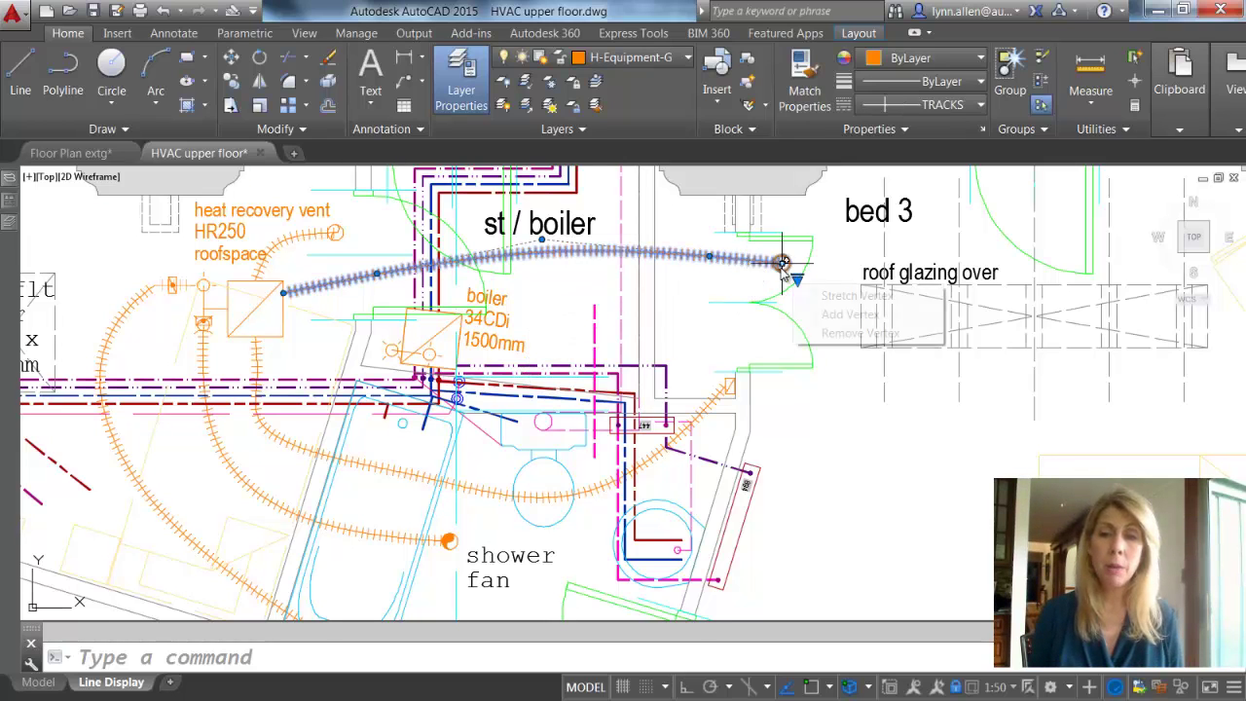
{"action": "left_click", "coordinate": [783, 263]}
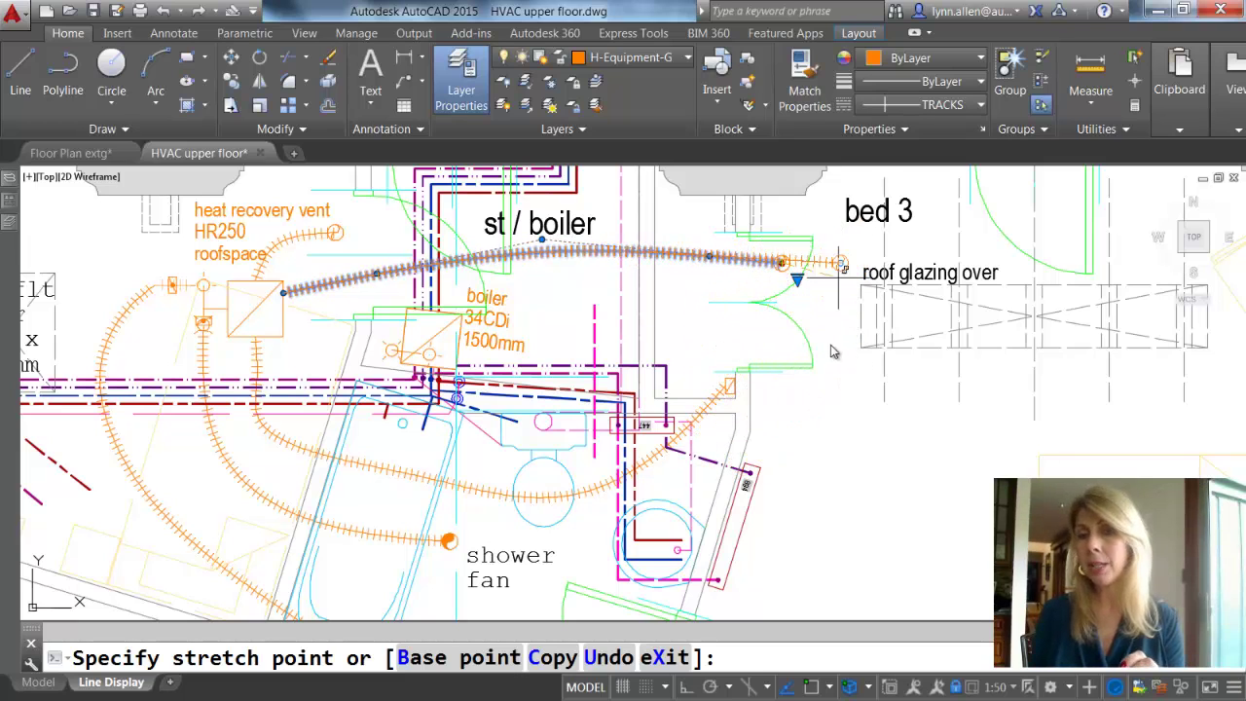
{"action": "left_click", "coordinate": [823, 424]}
{"action": "mouse_move", "coordinate": [823, 424]}
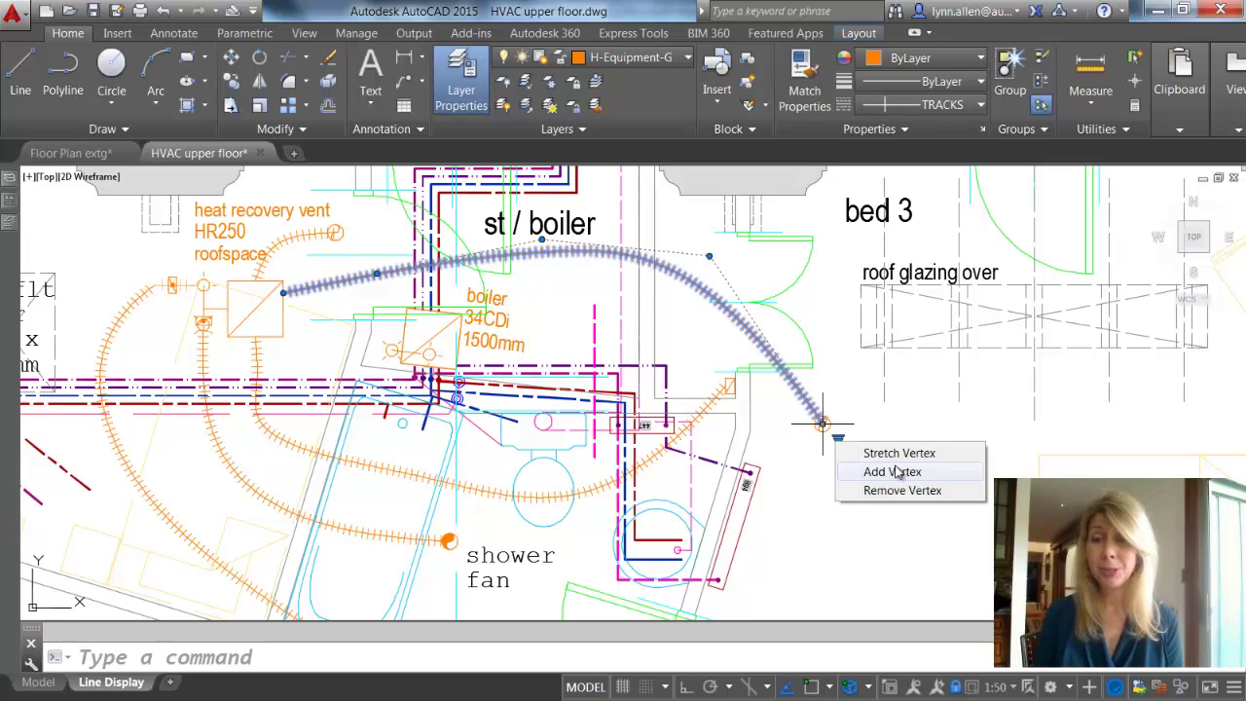
{"action": "left_click", "coordinate": [897, 472]}
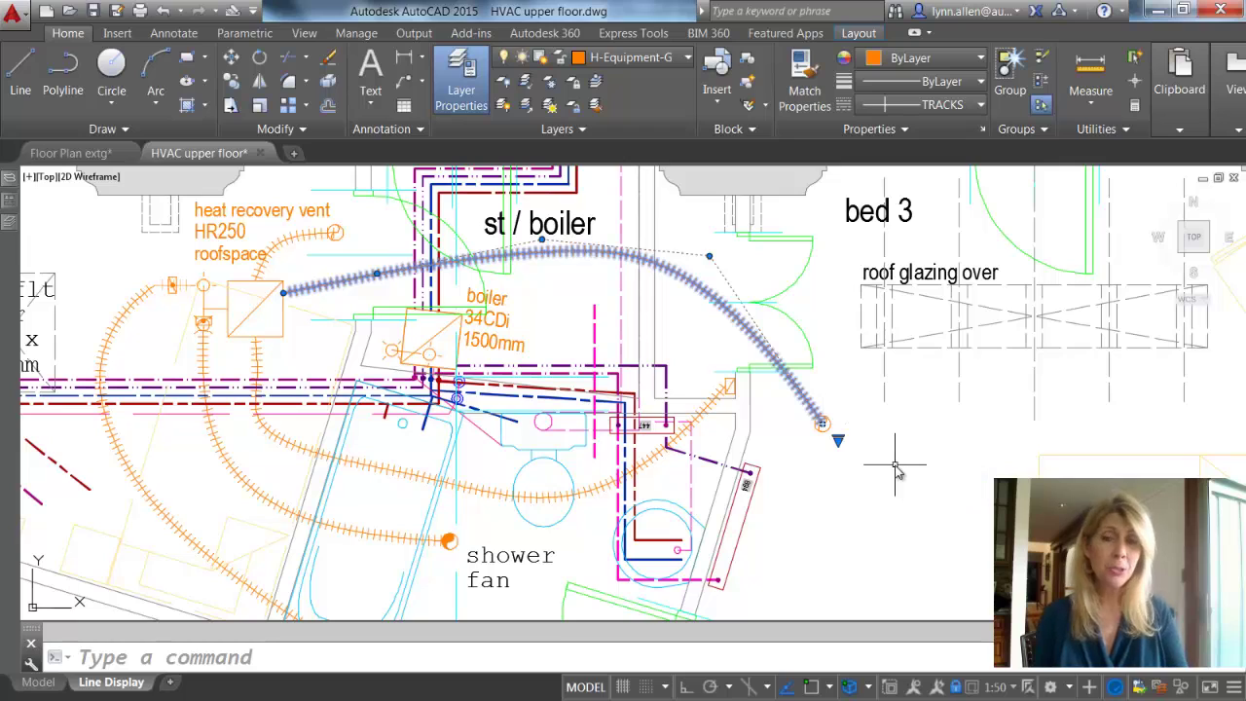